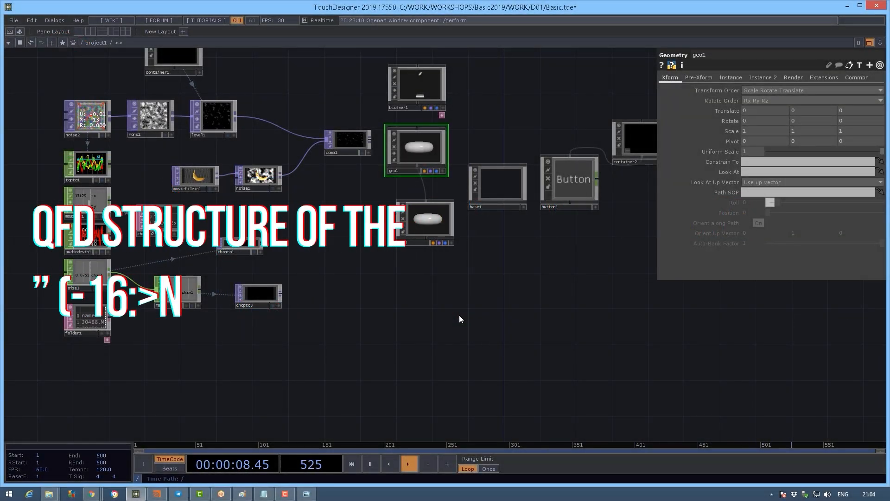
Go up to the root network, place local near perform and shrink the project1 node.
key("u")
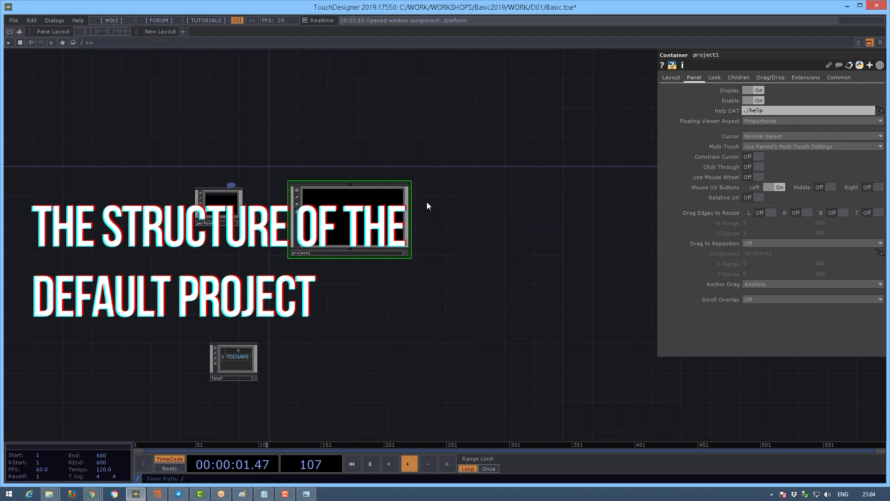
left_click_drag(235, 356, 230, 223)
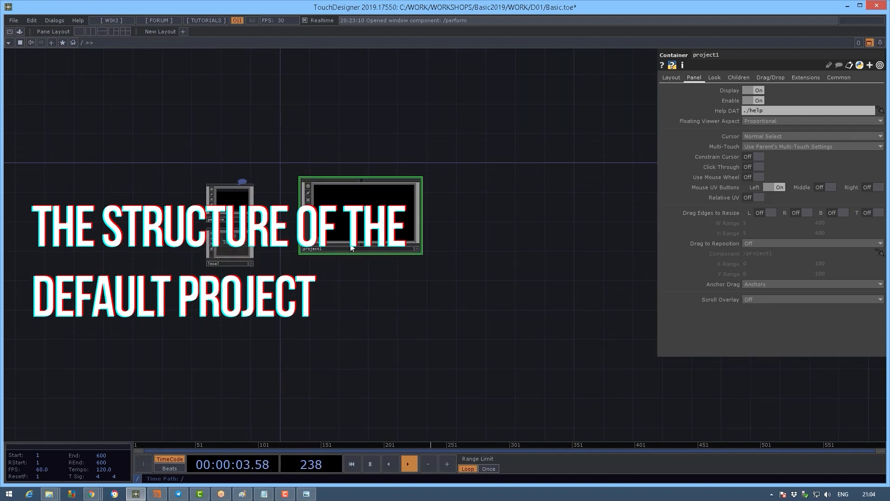
left_click_drag(334, 247, 391, 278)
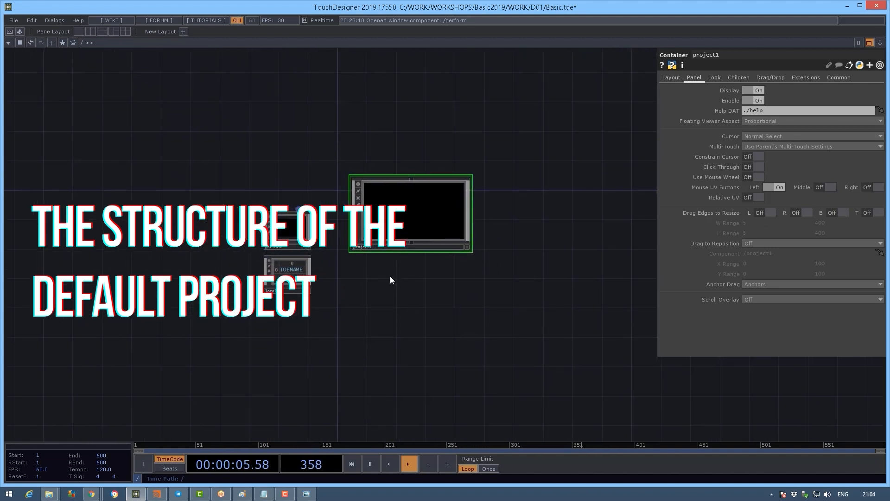
scroll(390, 276, "up", 5)
mouse_move(616, 272)
left_mouse_down()
mouse_move(525, 202)
mouse_move(445, 276)
mouse_move(426, 256)
left_mouse_up()
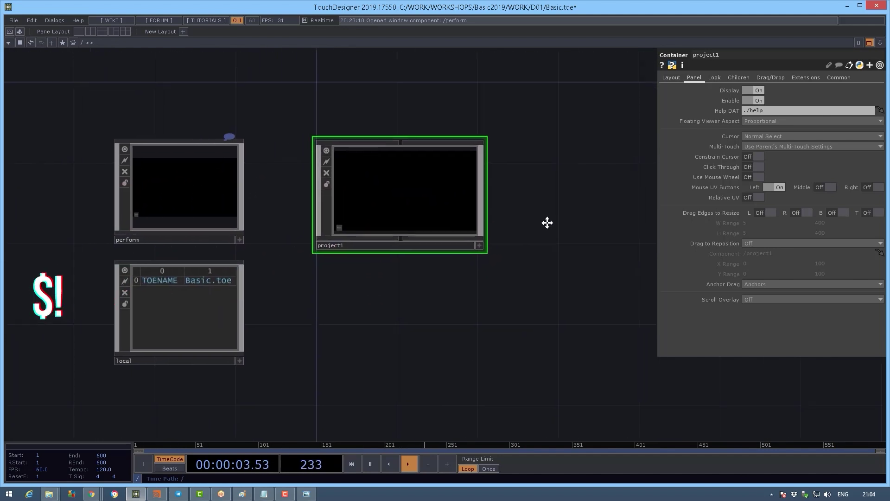
left_click_drag(547, 222, 438, 299)
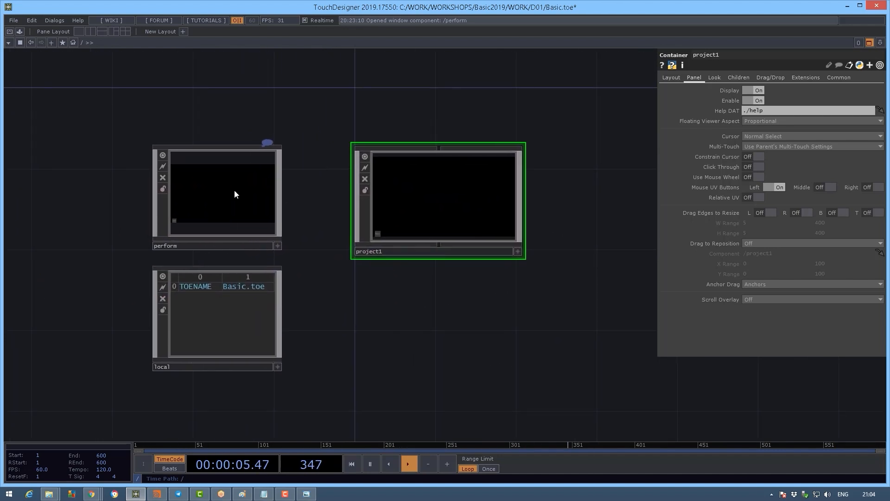
Select perform, project1 and local in turn to inspect their parameters.
left_click(237, 189)
left_click(420, 186)
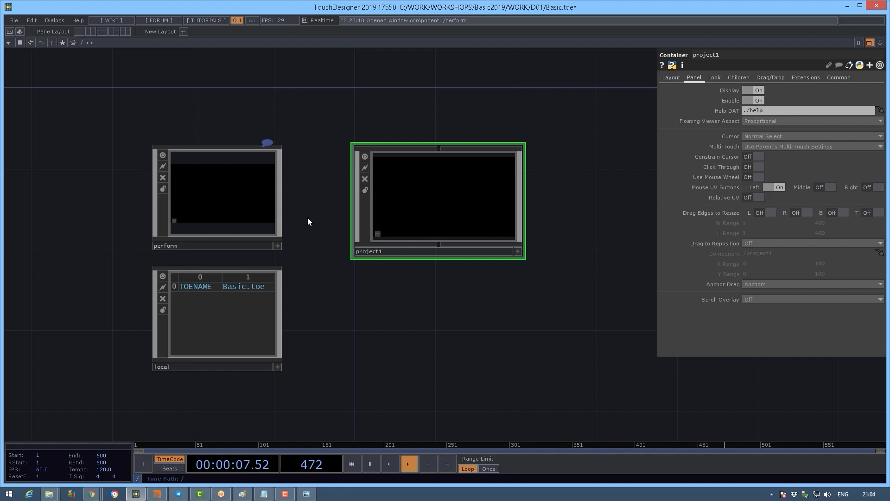
left_click(223, 320)
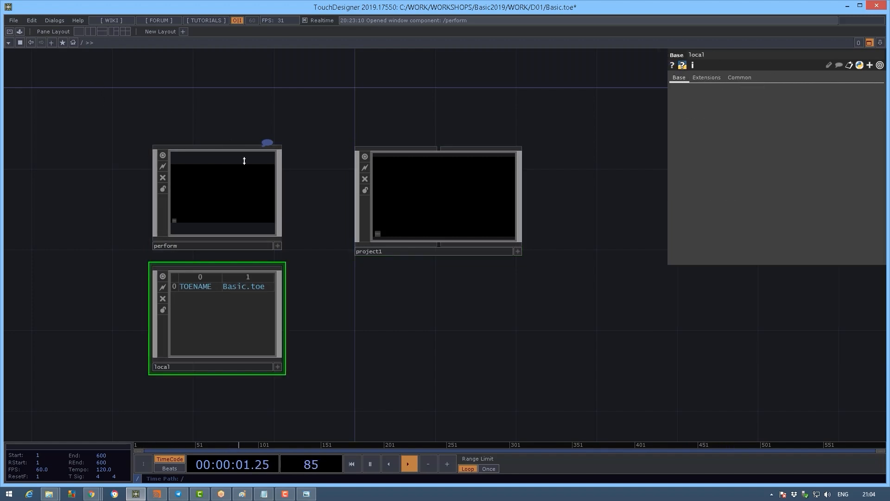
left_click(435, 201)
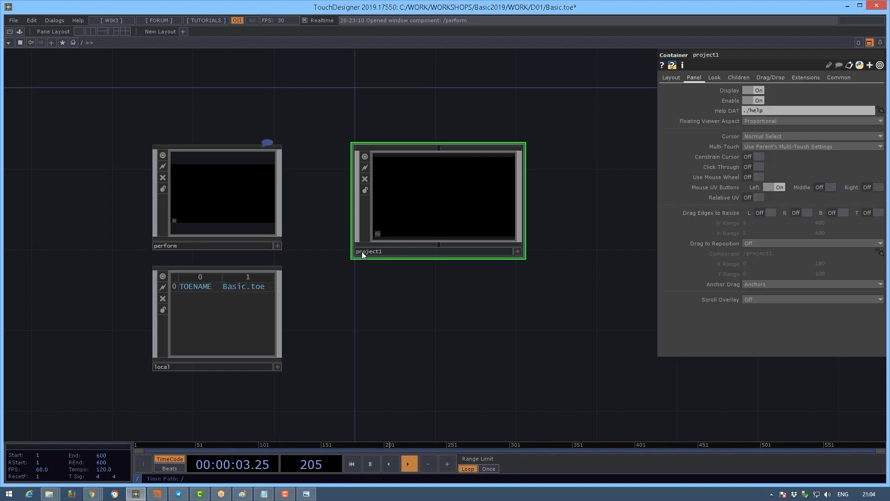
Look inside the project1 container briefly and return to the root network.
double_click(426, 191)
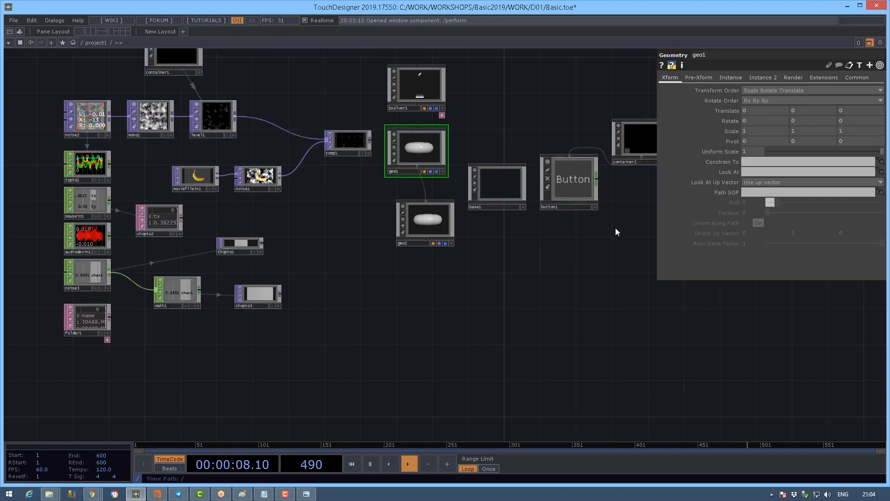
scroll(616, 228, "down", 3)
key("u")
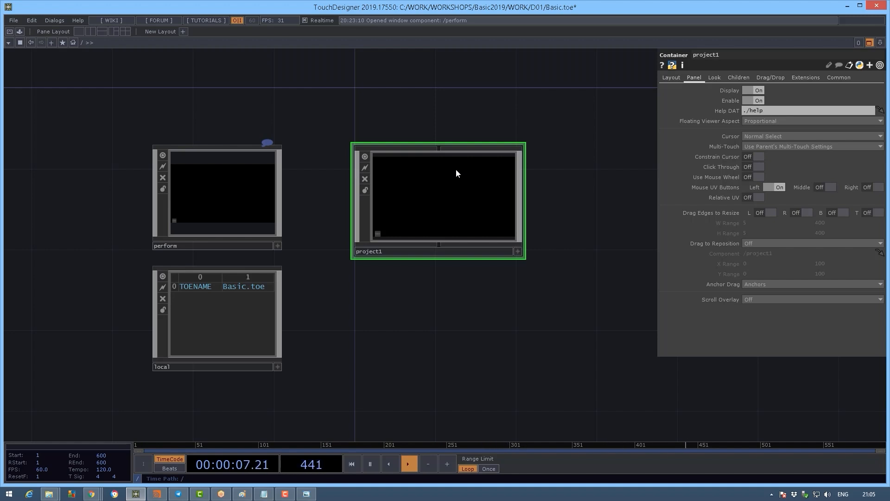
left_click(229, 216)
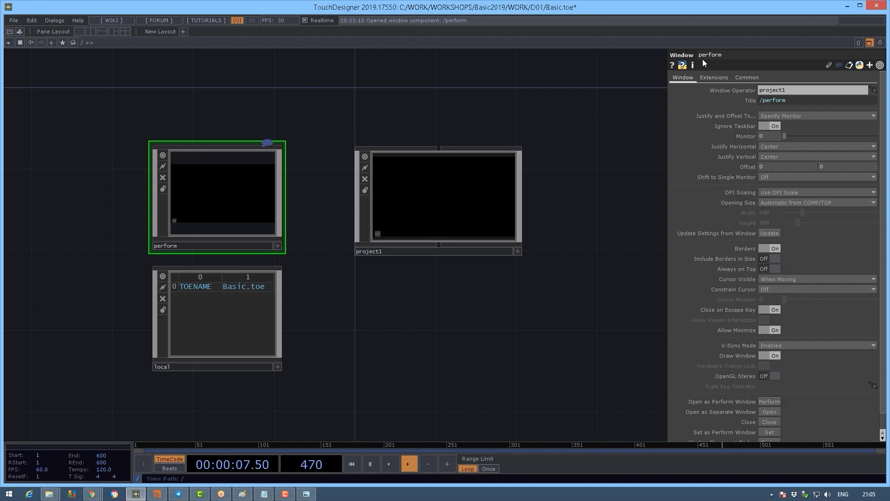
right_click(433, 187)
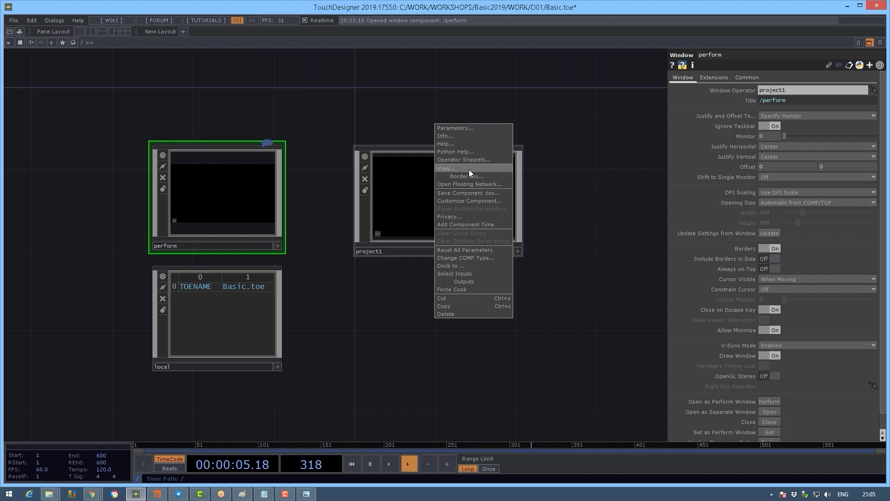
left_click(469, 170)
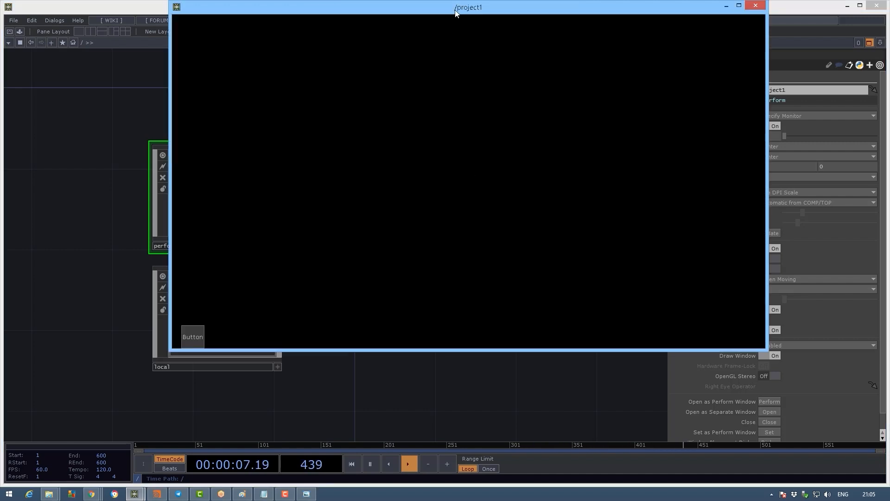
key("Escape")
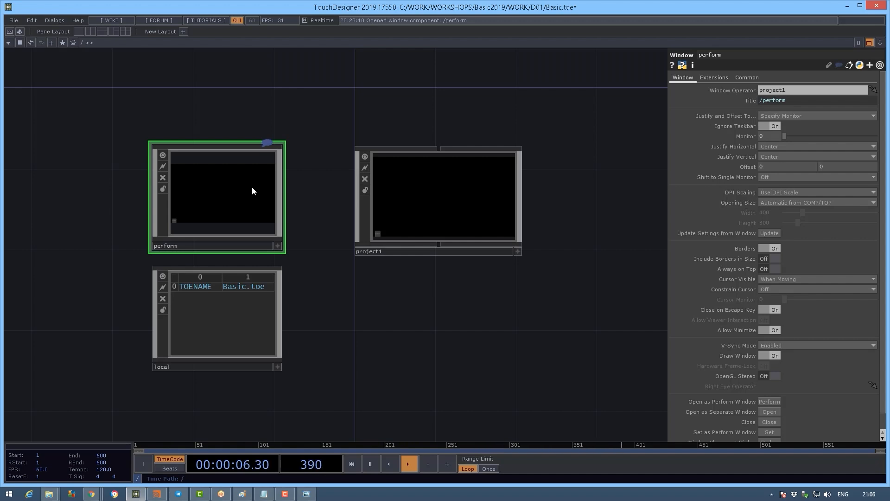
left_click_drag(318, 297, 274, 272)
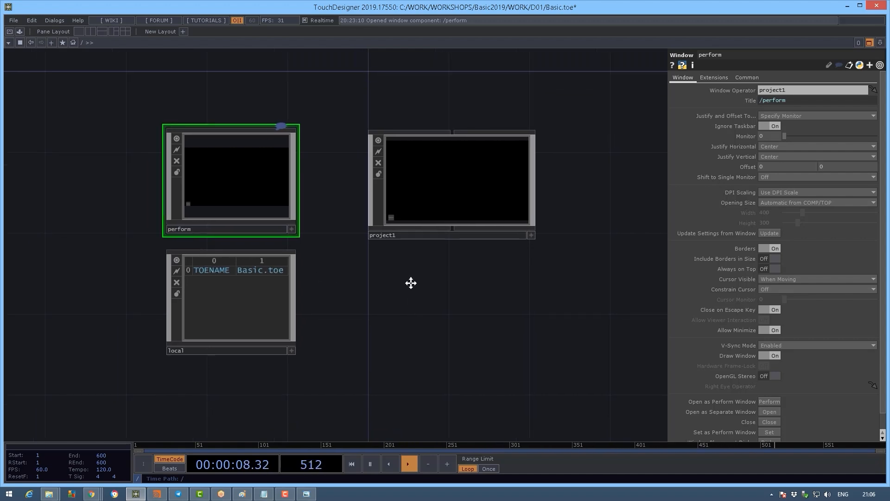
left_click(274, 272)
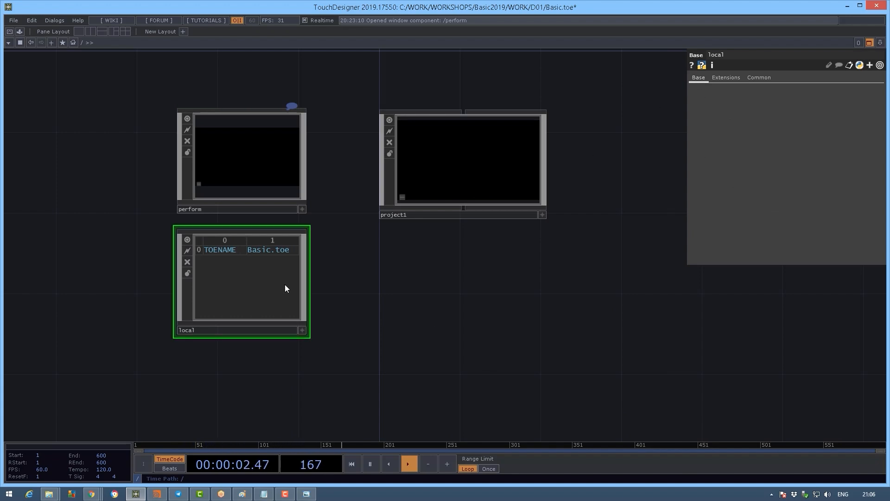
double_click(261, 270)
scroll(391, 258, "up", 2)
left_click_drag(434, 262, 473, 273)
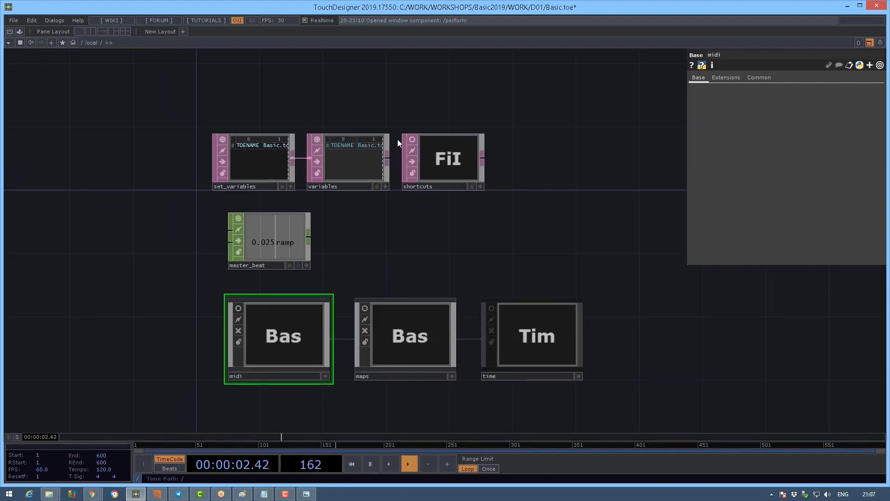
left_click_drag(348, 264, 377, 196)
left_click(313, 214)
left_click(355, 298)
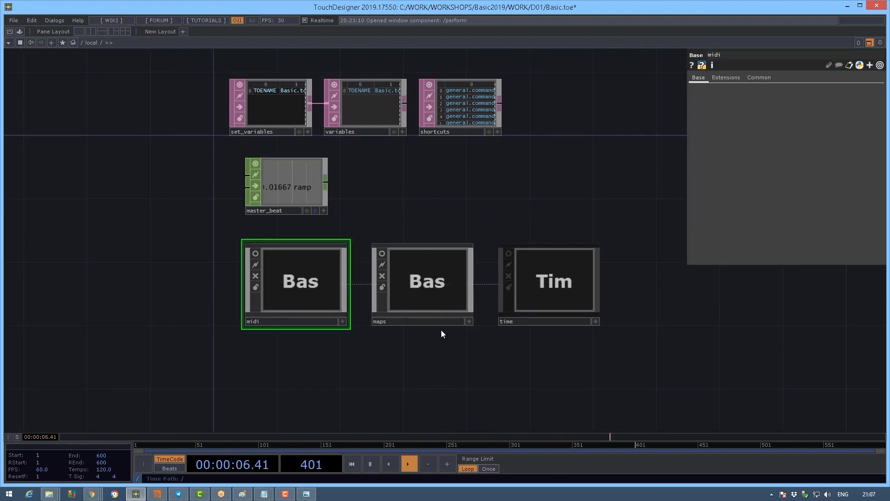
left_click(547, 290)
key("i")
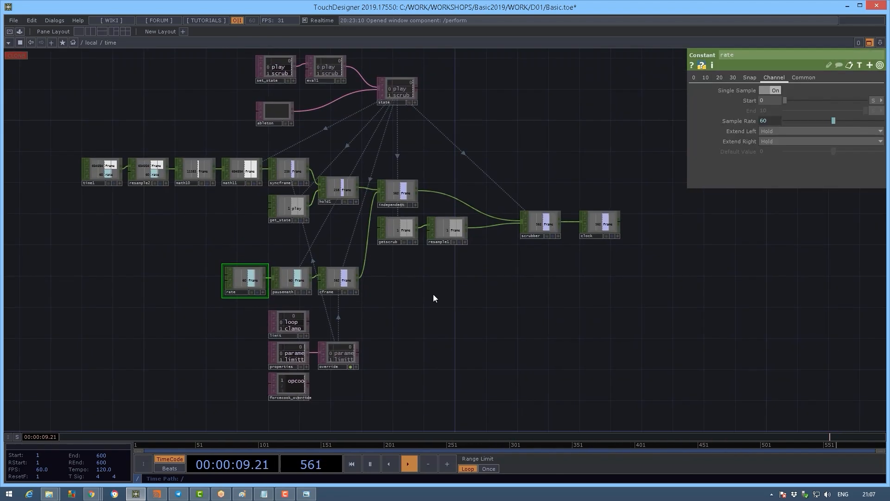
key("u")
key("u")
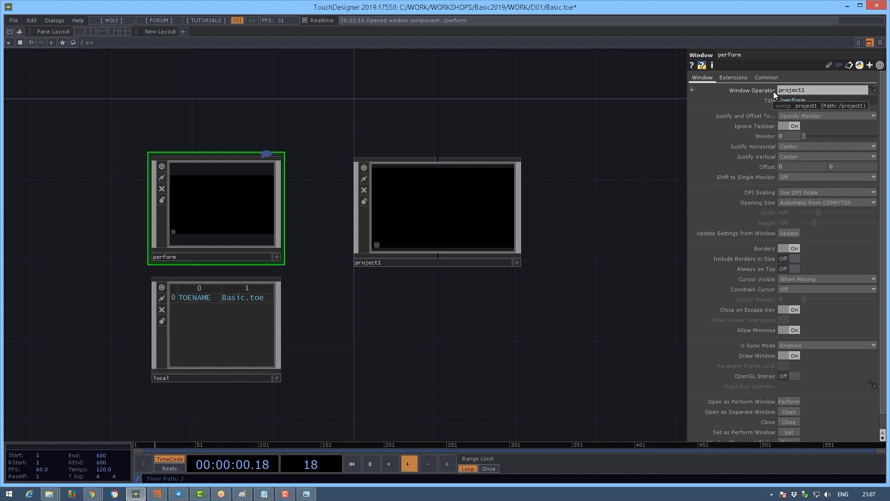
Bring up the new-operator dialog and dismiss it without creating anything.
key("Tab")
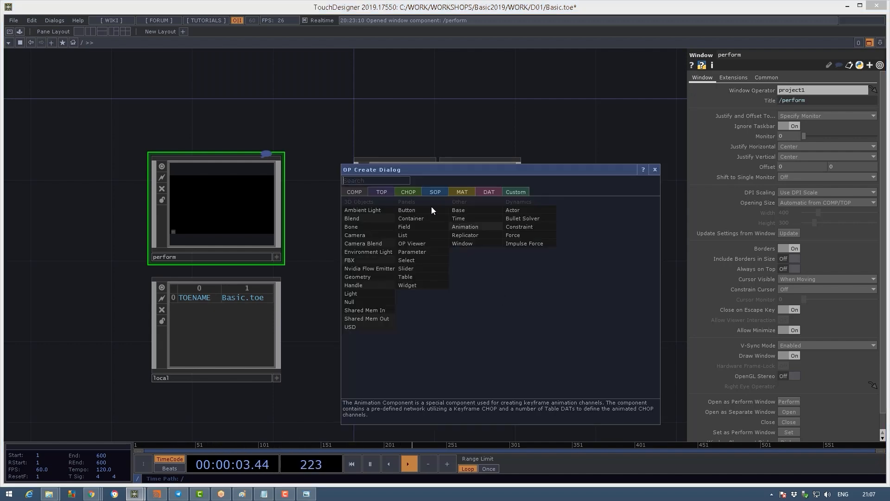
left_click(422, 288)
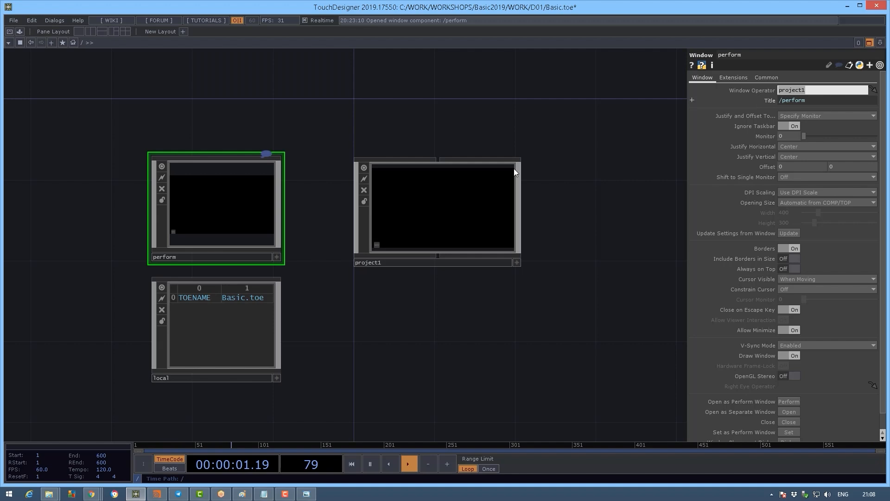
scroll(403, 291, "up", 2)
scroll(402, 292, "up", 2)
scroll(383, 330, "up", 1)
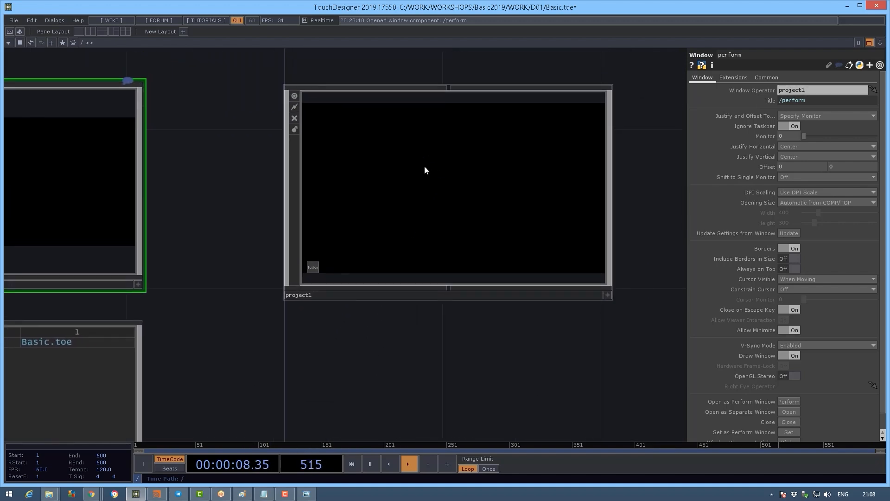
scroll(418, 170, "down", 2)
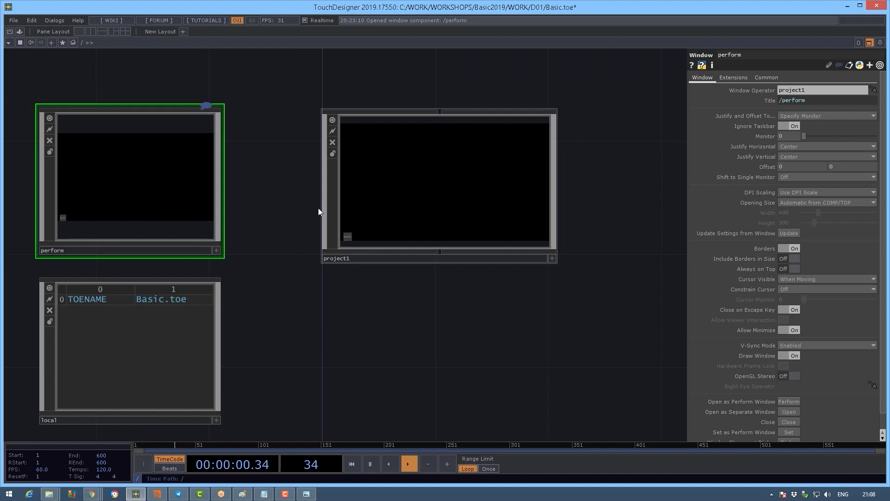
scroll(118, 219, "up", 3)
scroll(78, 229, "down", 1)
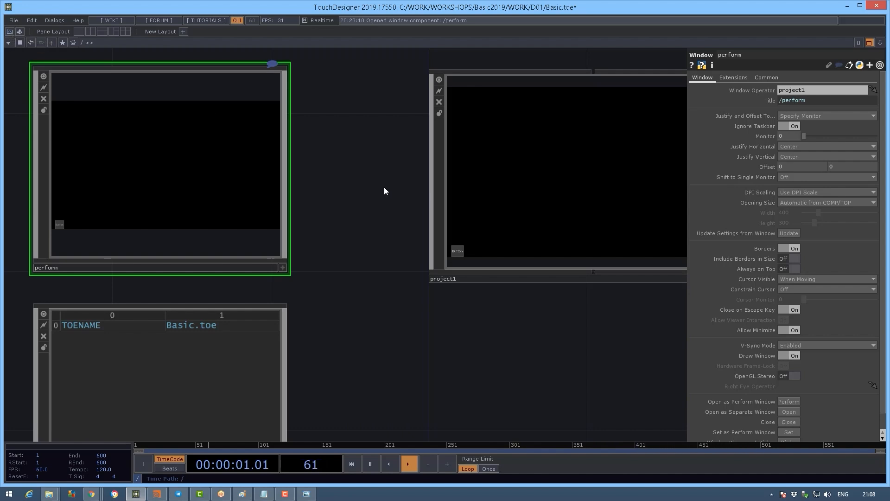
Switch to the /perform window, press its Button, then exit perform mode back to the editor.
key("alt+Tab")
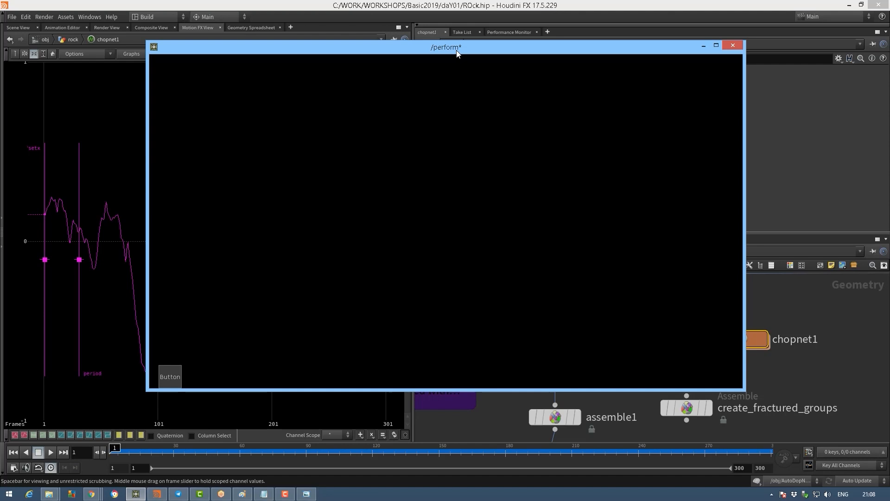
left_click(176, 379)
key("alt+Tab")
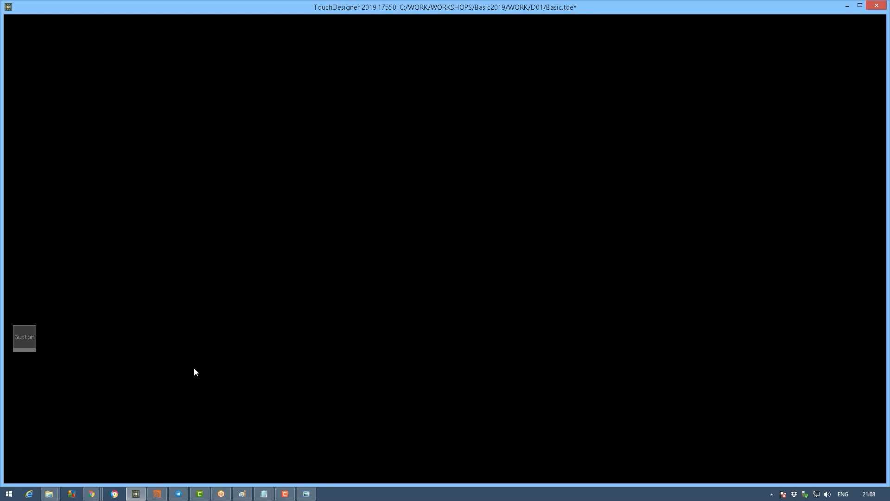
key("Escape")
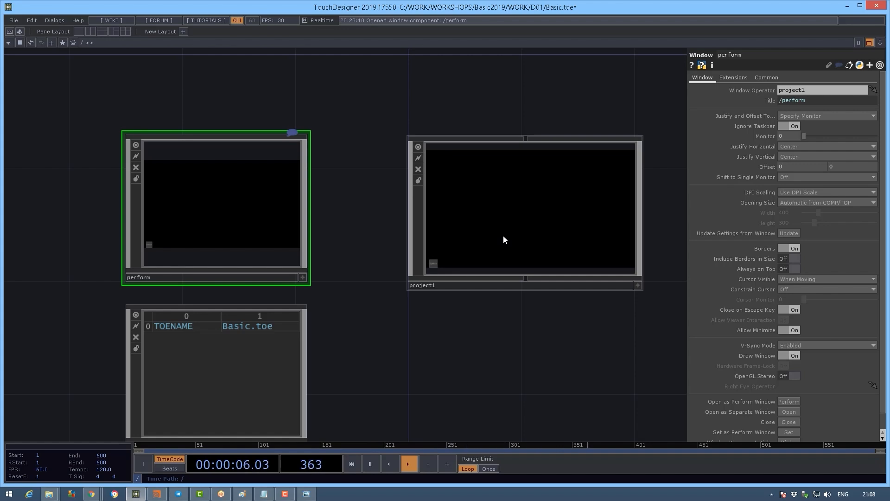
left_click(503, 235)
key("Return")
scroll(476, 229, "up", 3)
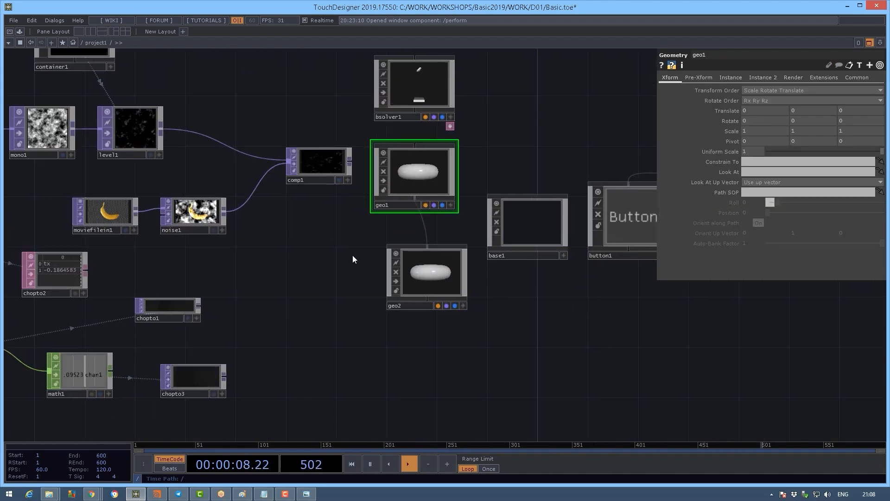
scroll(327, 181, "up", 3)
scroll(292, 202, "down", 3)
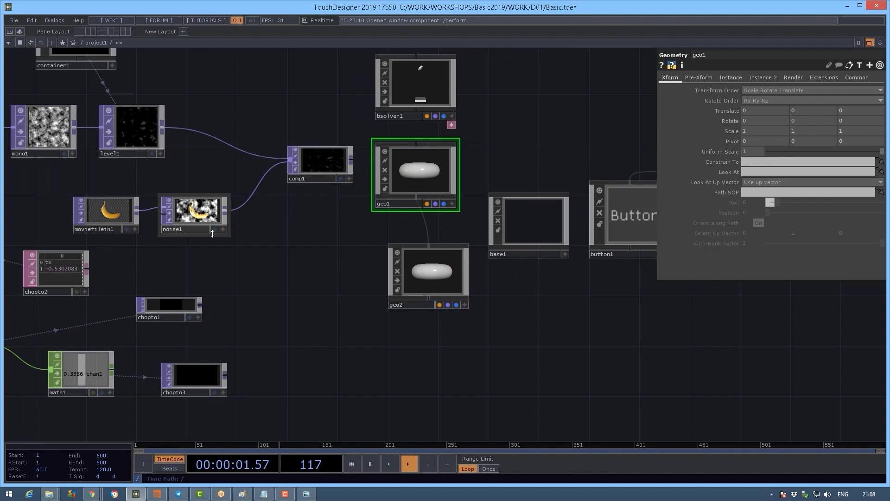
left_click(195, 212)
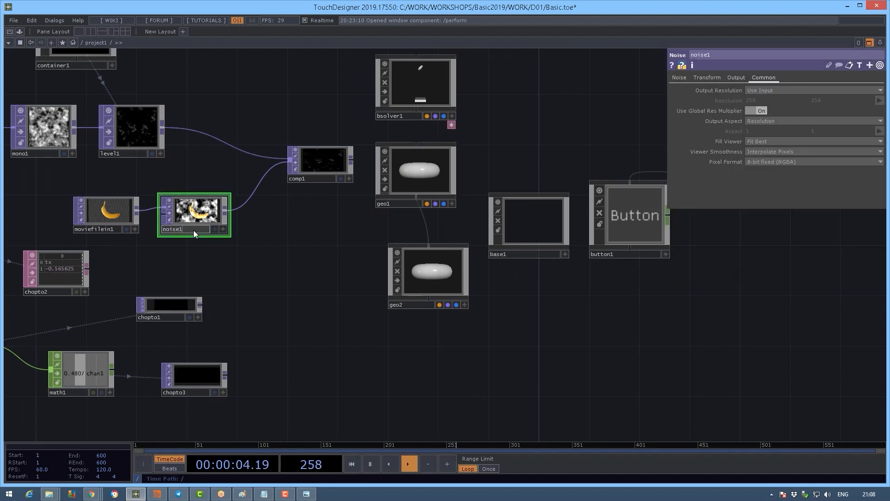
key("u")
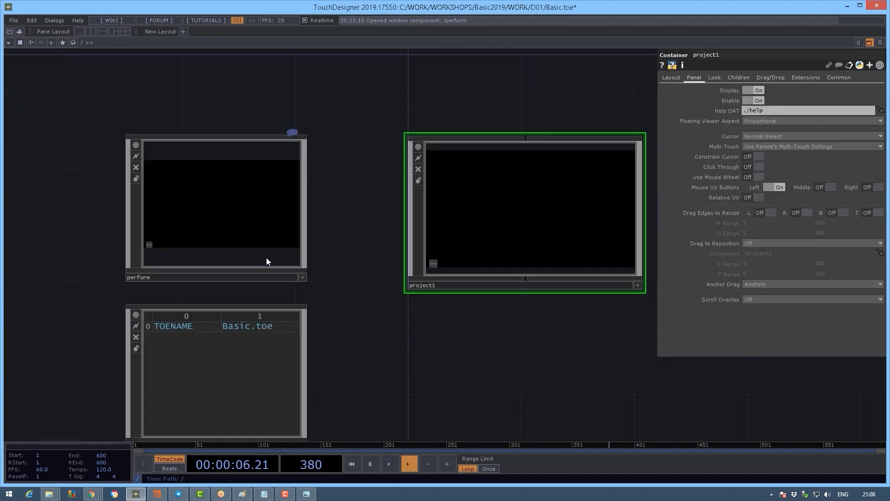
left_click_drag(358, 324, 279, 302)
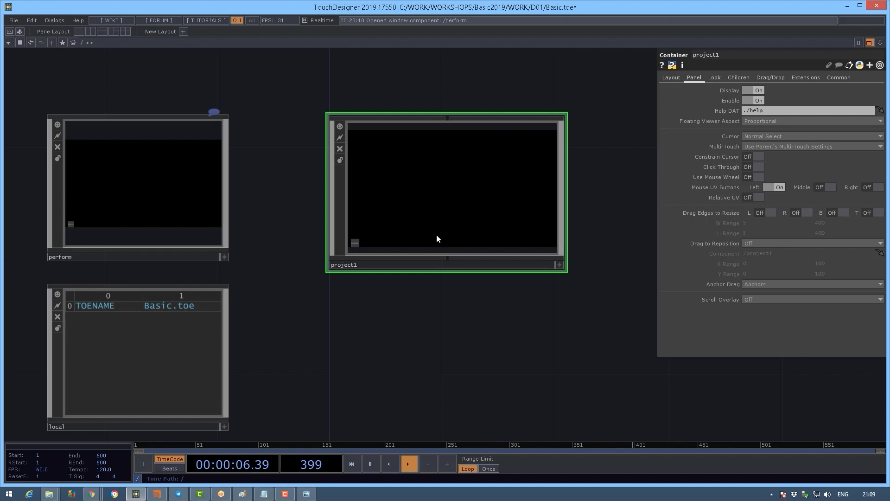
Set project1's Background TOP on the Look page to ./noise1 instead of ./out1.
left_click(715, 77)
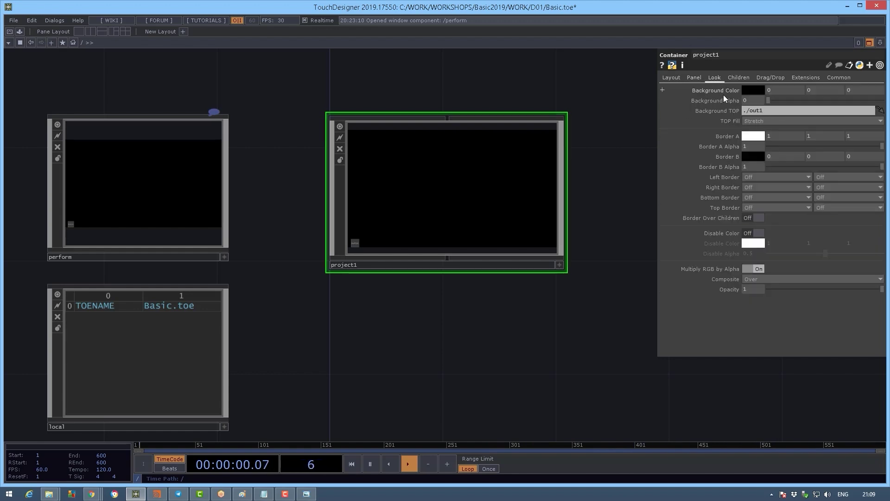
left_click(745, 112)
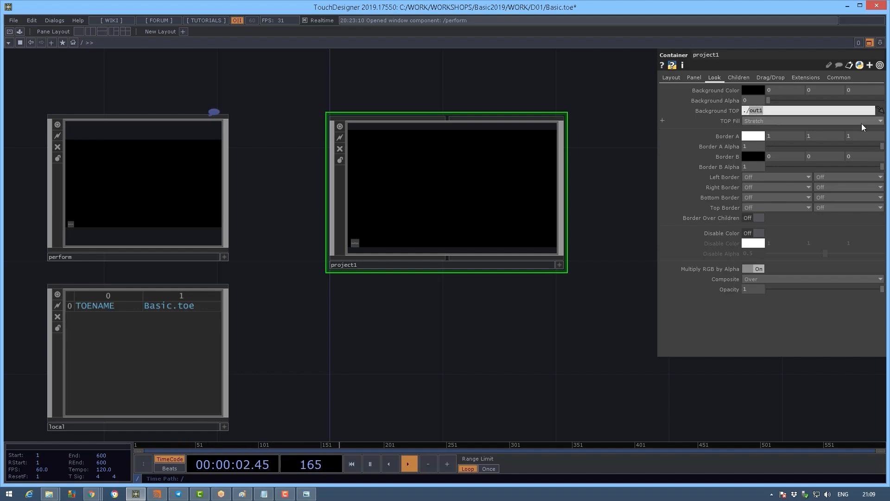
type("noise1")
key("Return")
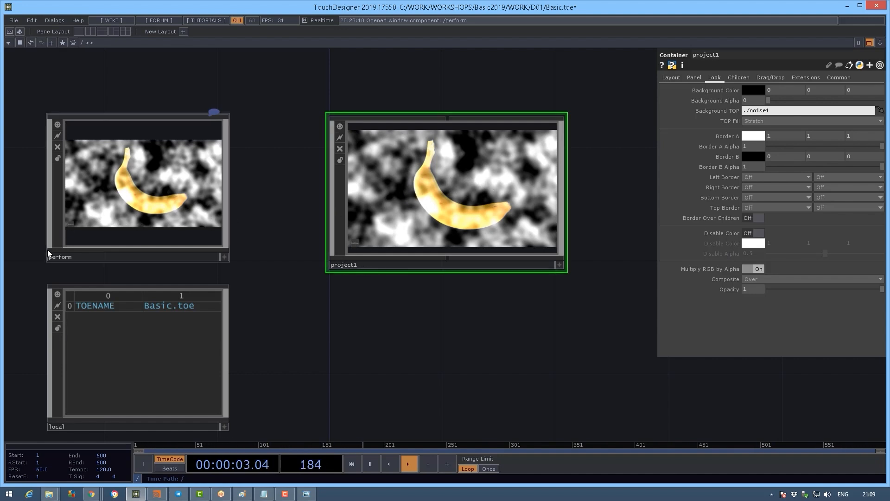
scroll(237, 195, "up", 4)
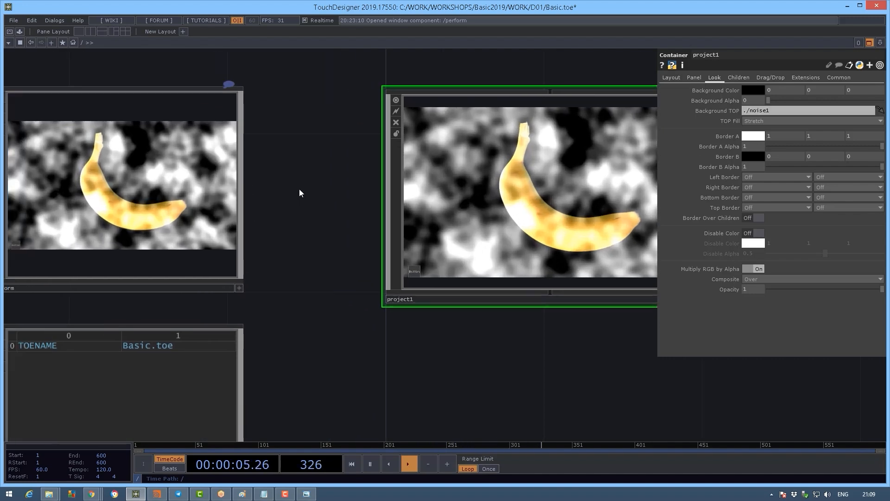
scroll(278, 185, "up", 3)
left_click(42, 278)
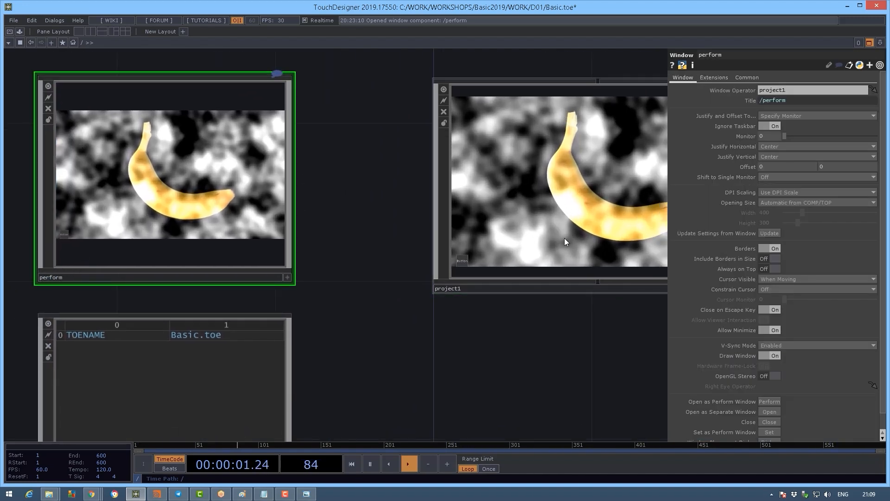
Set the perform component's Window Operator to project1/noise1 so it outputs the banana noise TOP.
left_click(467, 288)
left_click(221, 190)
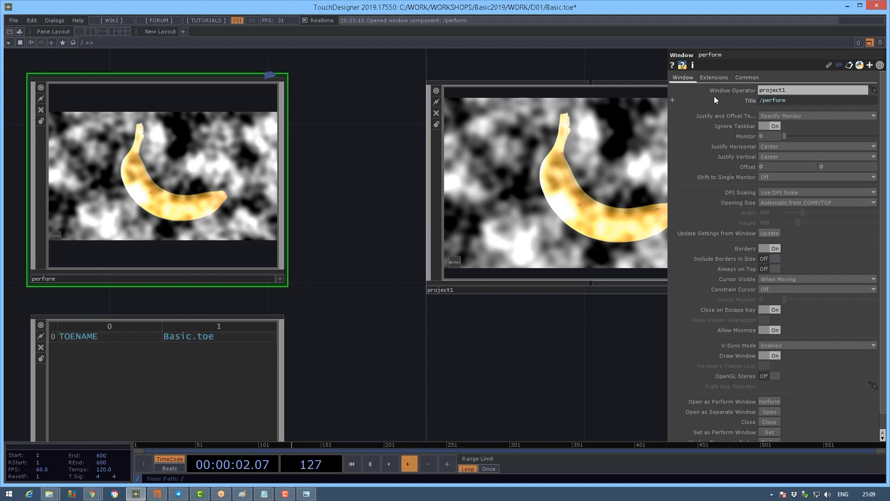
left_click(789, 89)
type("/noise")
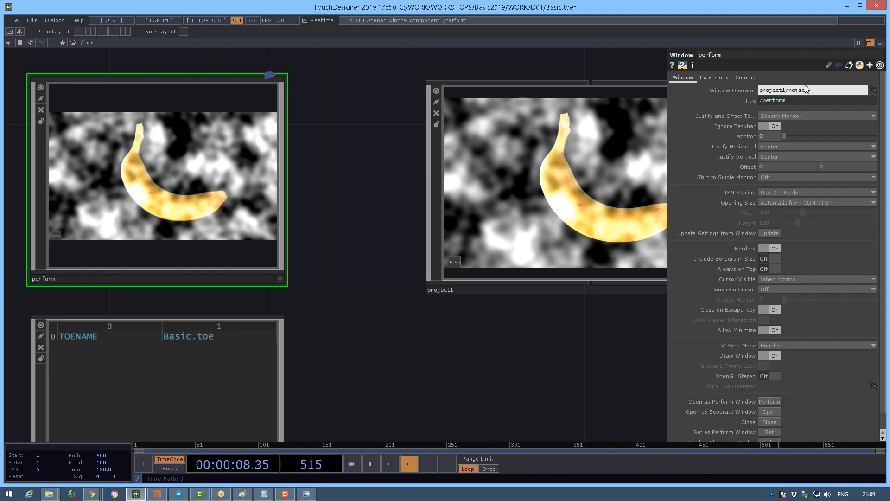
type("1")
key("Return")
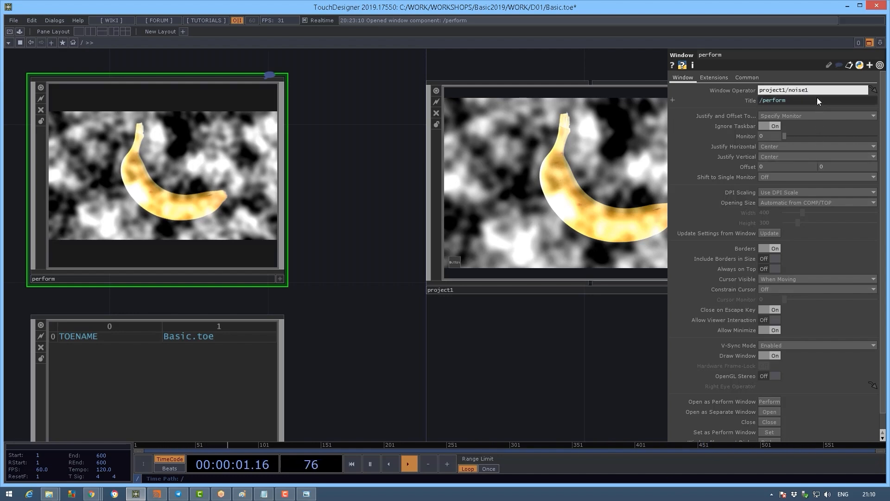
left_click(454, 325)
left_click_drag(397, 301, 142, 256)
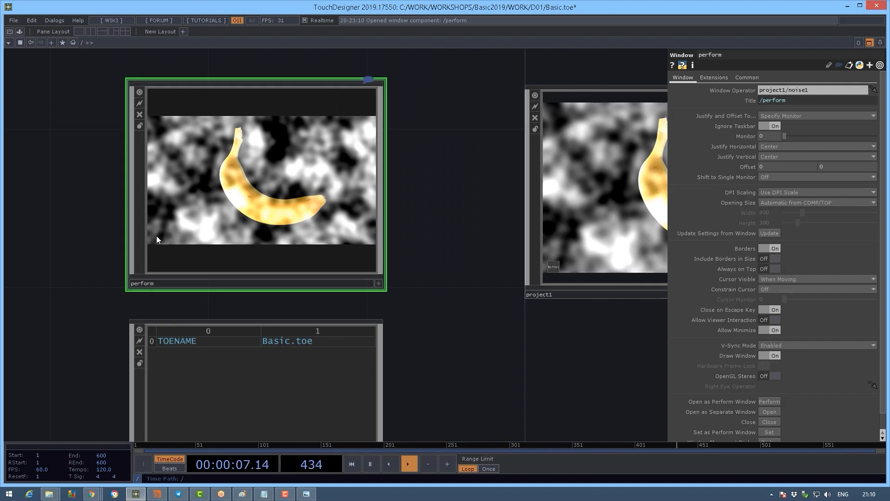
left_click_drag(403, 333, 379, 328)
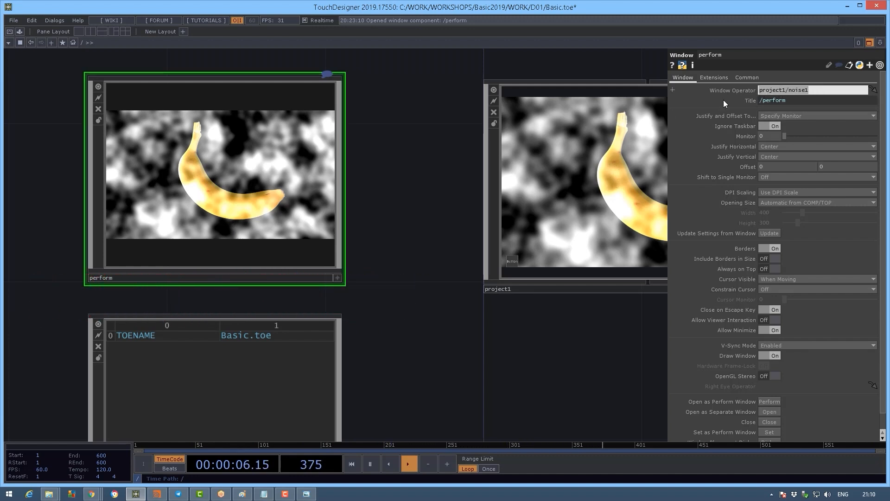
left_click_drag(423, 236, 380, 260)
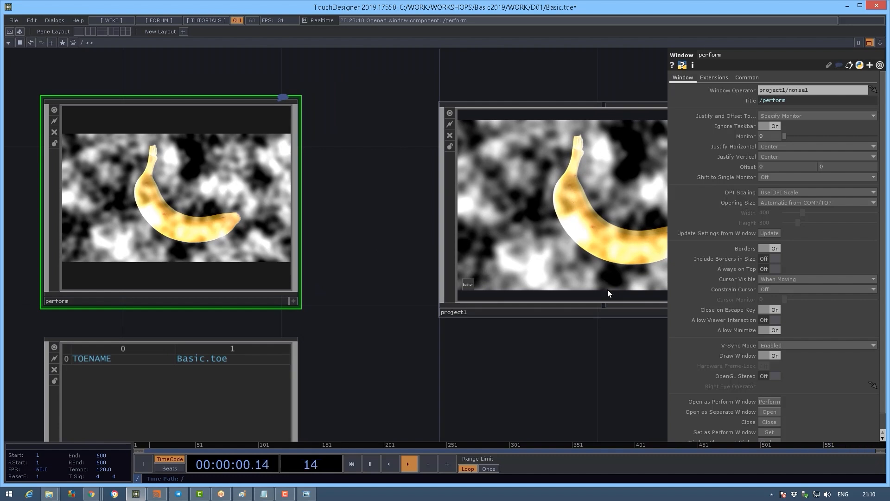
scroll(473, 253, "down", 3)
left_click_drag(473, 253, 365, 179)
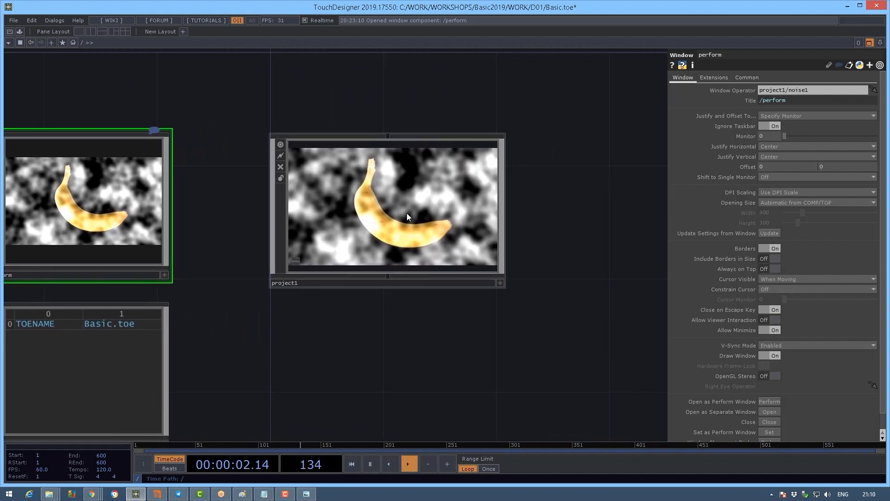